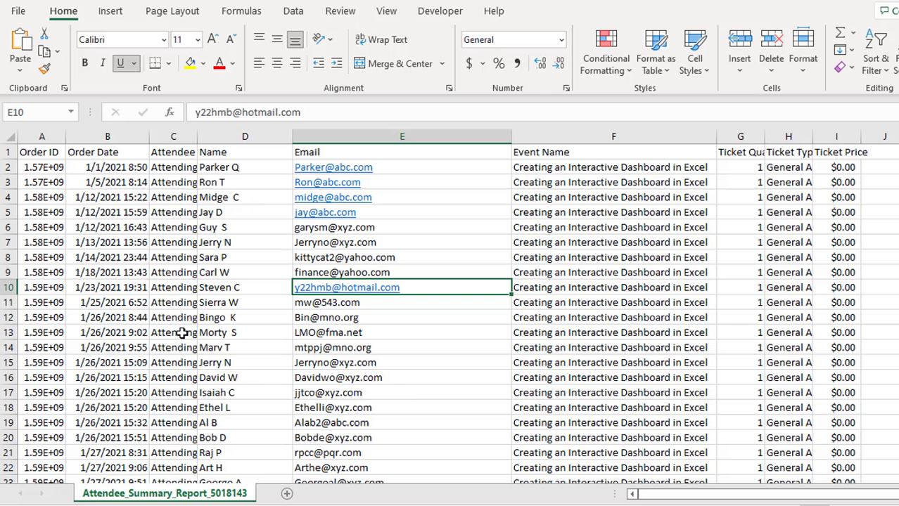
Step: Format the attendee data A1:I194 as a table with headers, using the first Light style
click(170, 345)
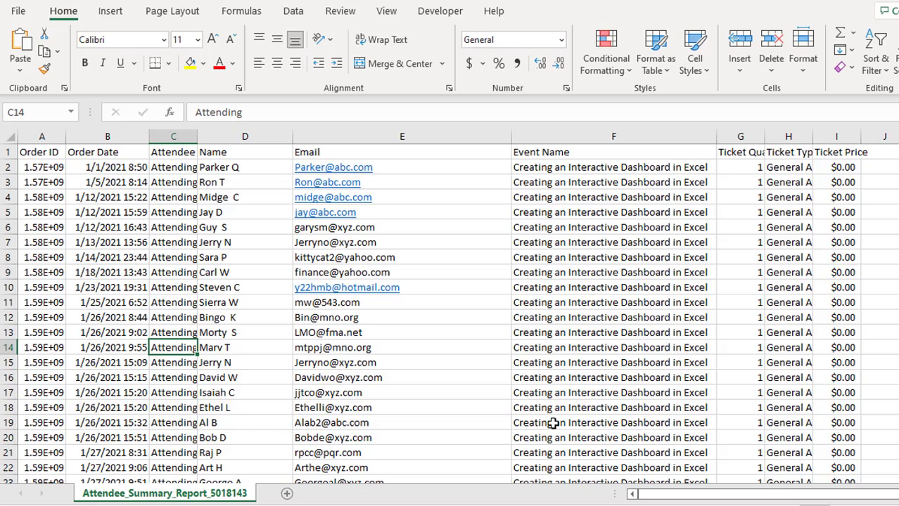
click(169, 243)
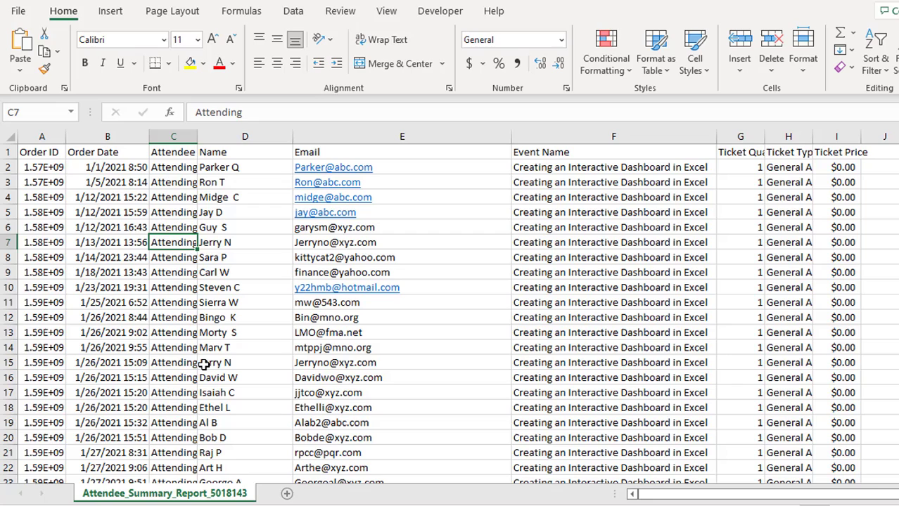
click(126, 242)
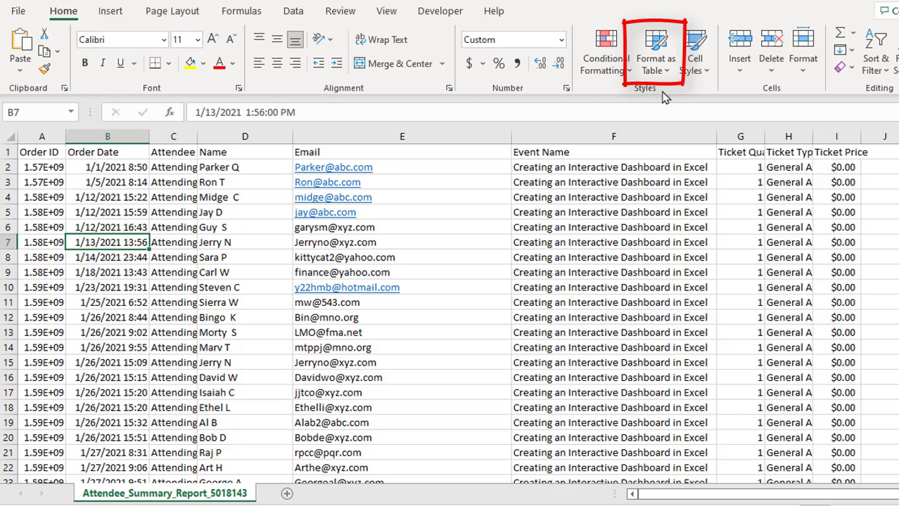
click(658, 60)
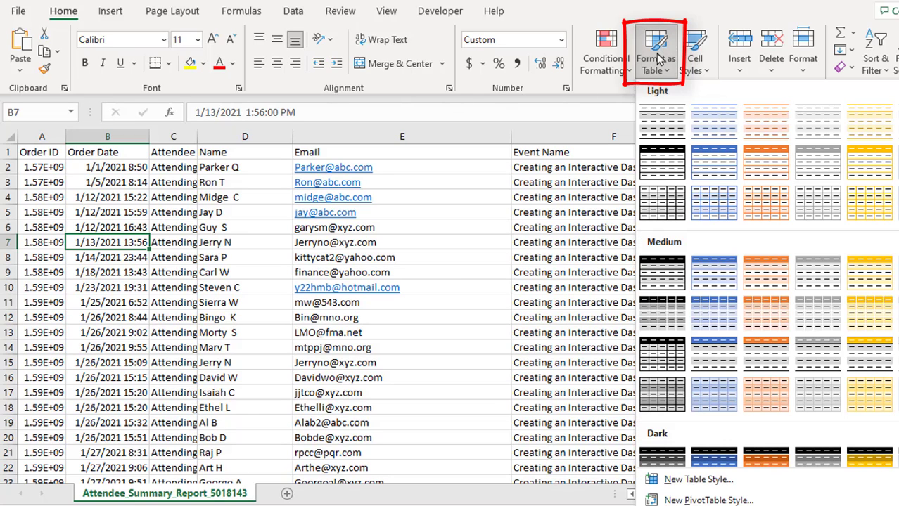
click(646, 123)
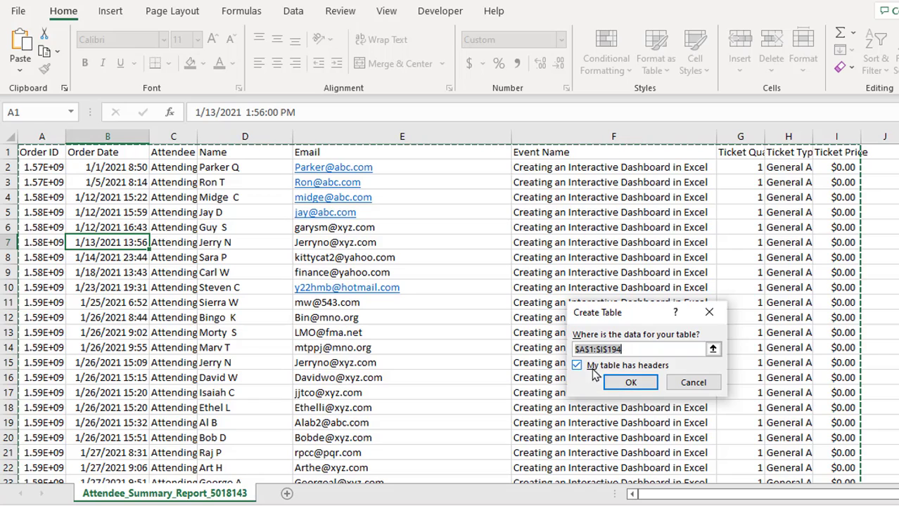
click(641, 385)
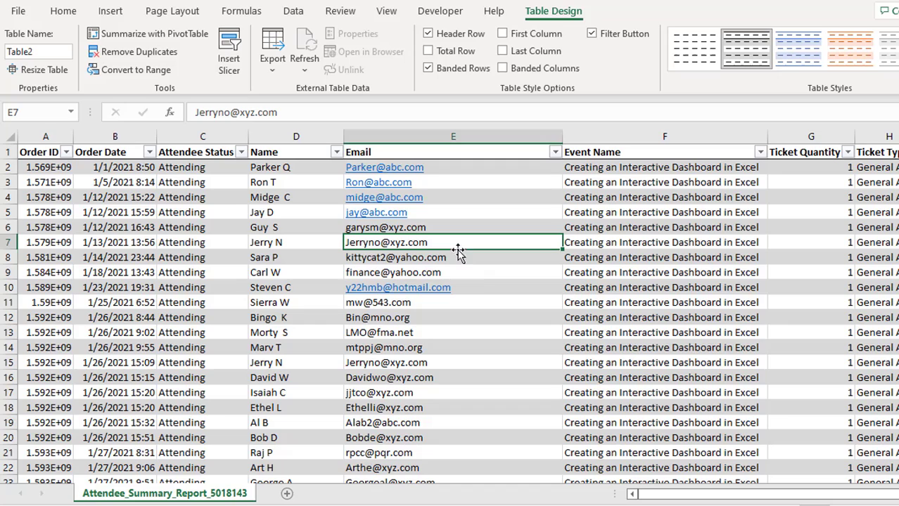
Step: Change the table name from Table2 to 'registrations'
click(453, 243)
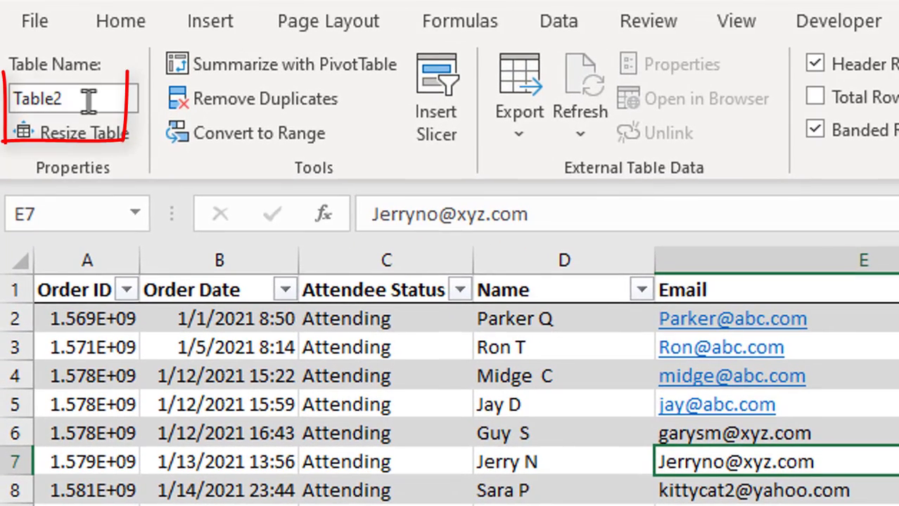
click(81, 86)
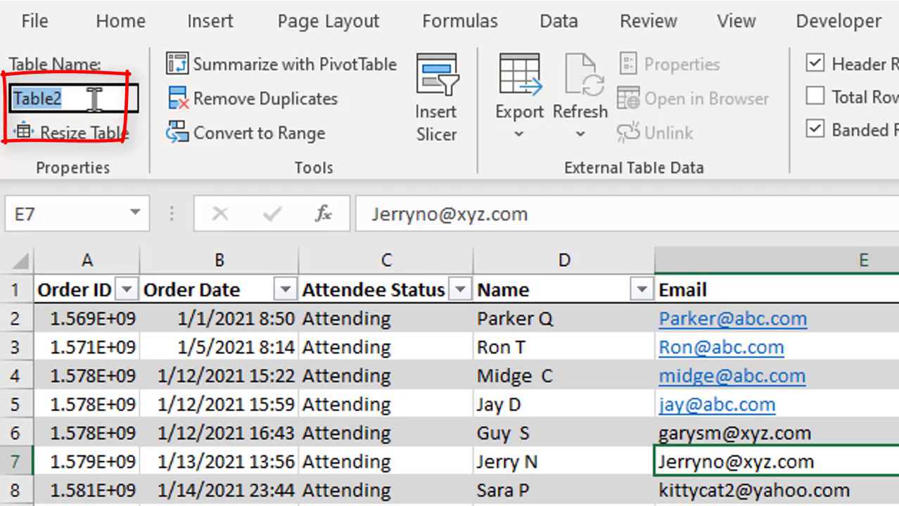
text(regi)
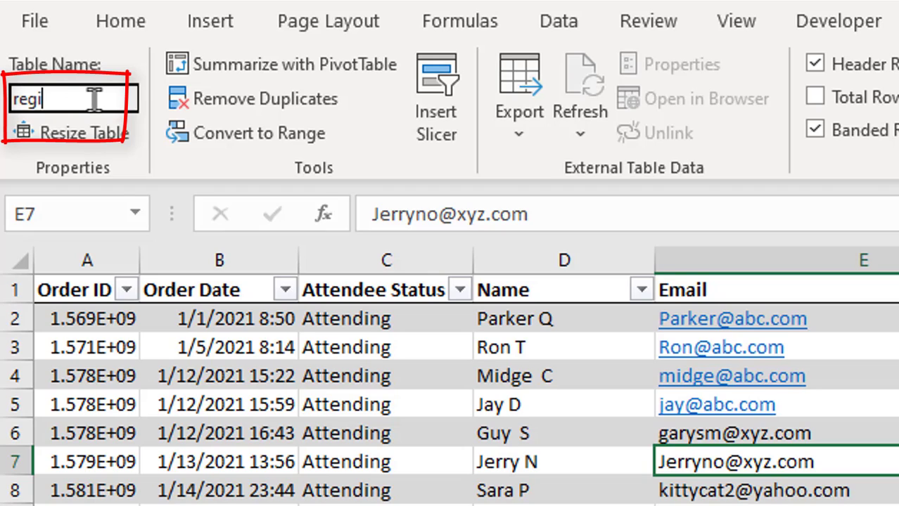
text(strations)
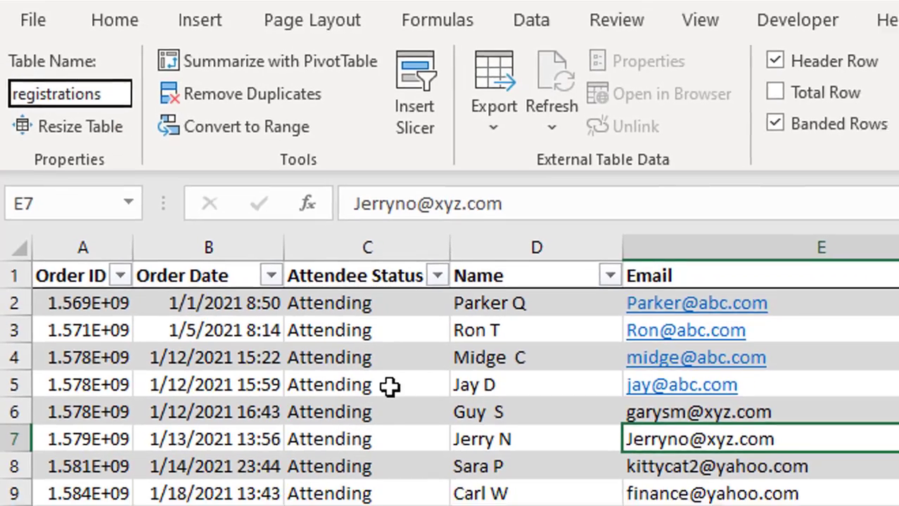
click(418, 405)
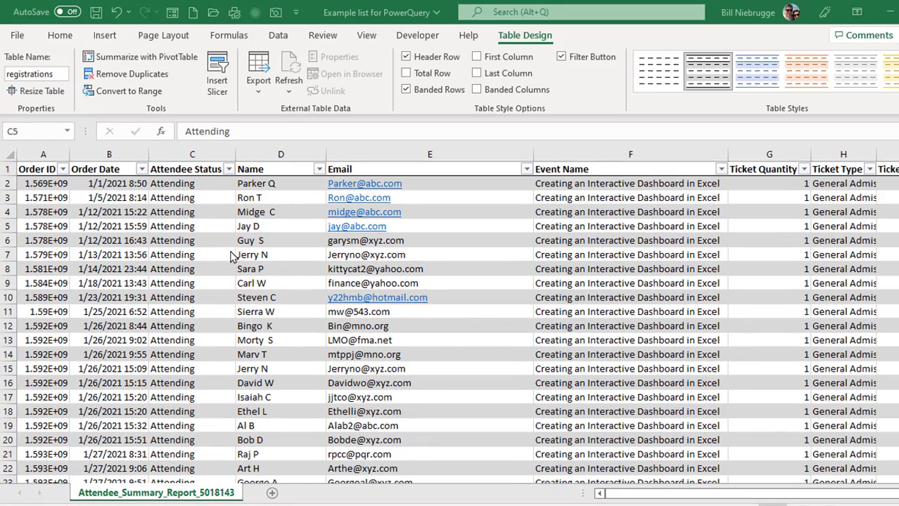
Step: Load the registrations table into Power Query Editor with Data > From Table/Range
click(211, 228)
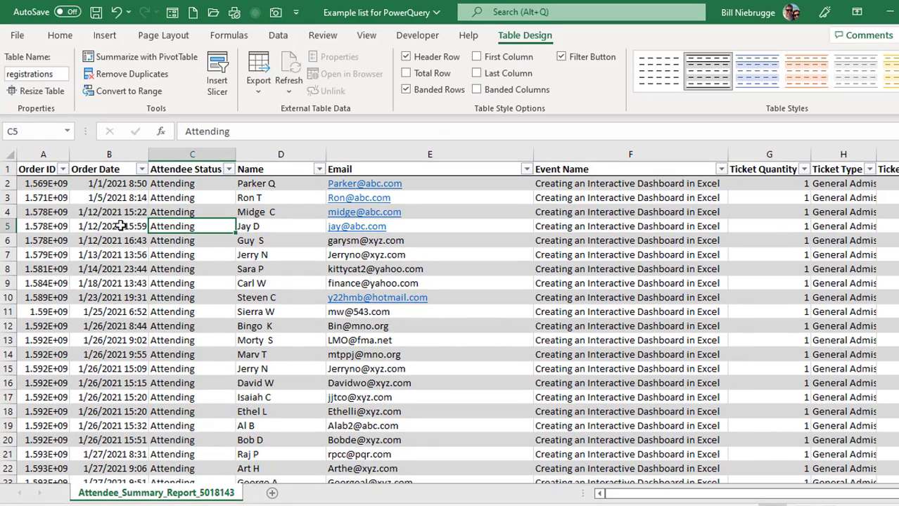
click(277, 36)
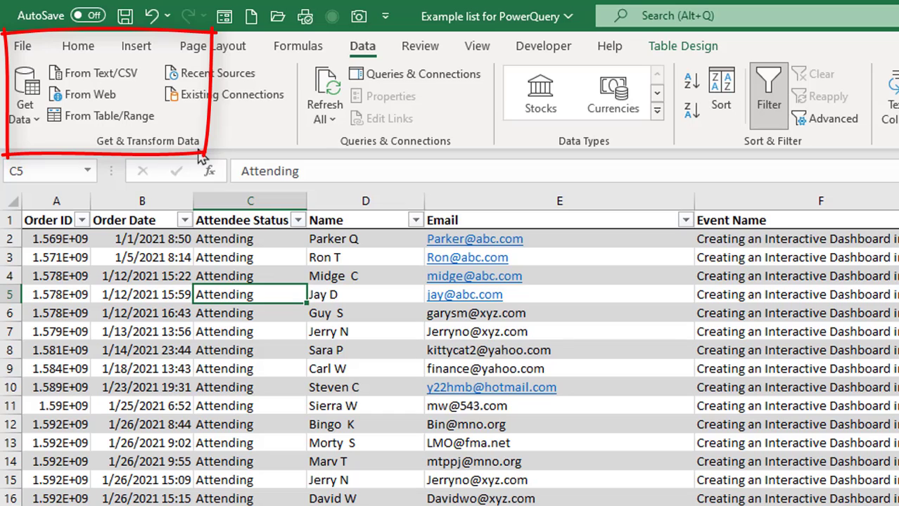
click(83, 120)
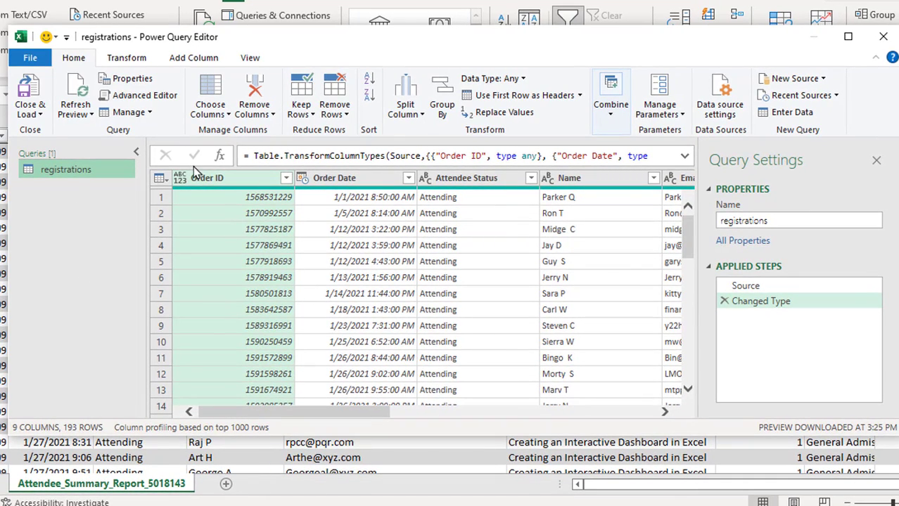
Step: Replace the query name in Query Settings with 'Excel registrations'
mouse_move(149, 126)
mouse_down()
mouse_move(397, 413)
mouse_move(654, 420)
mouse_move(357, 425)
mouse_up()
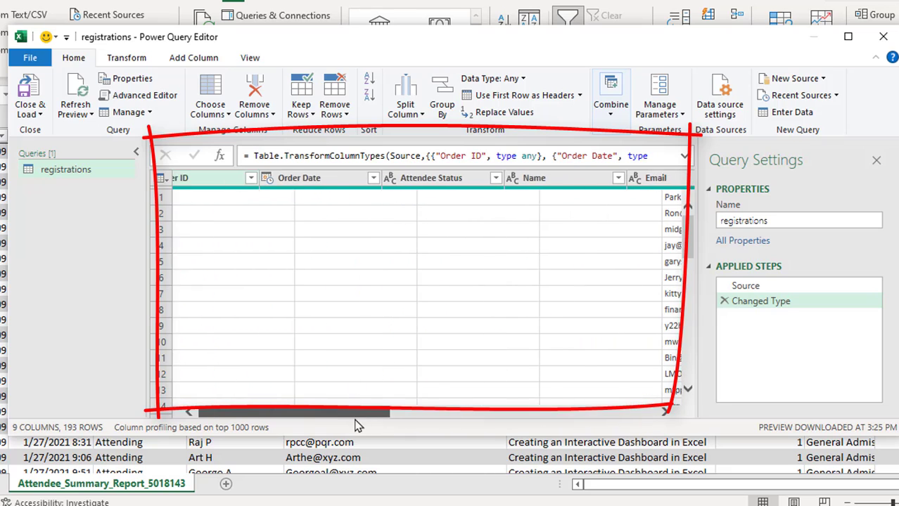
key(Escape)
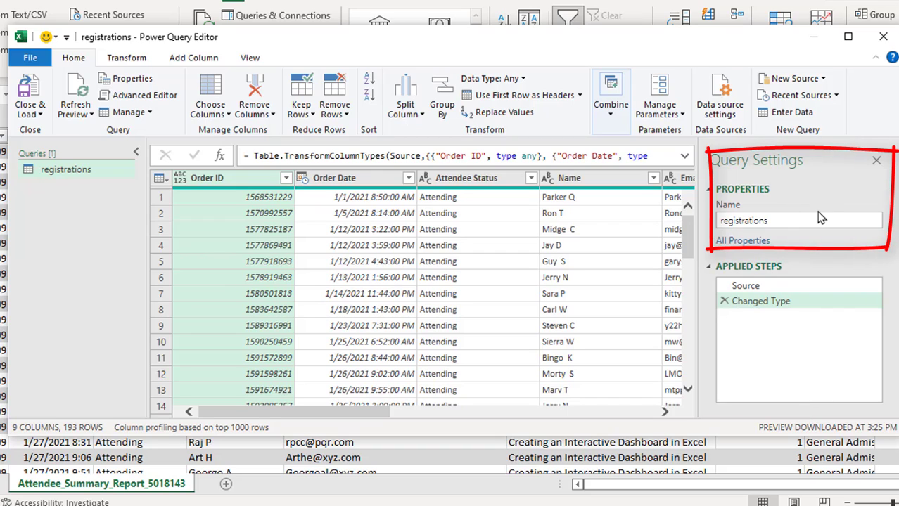
click(774, 222)
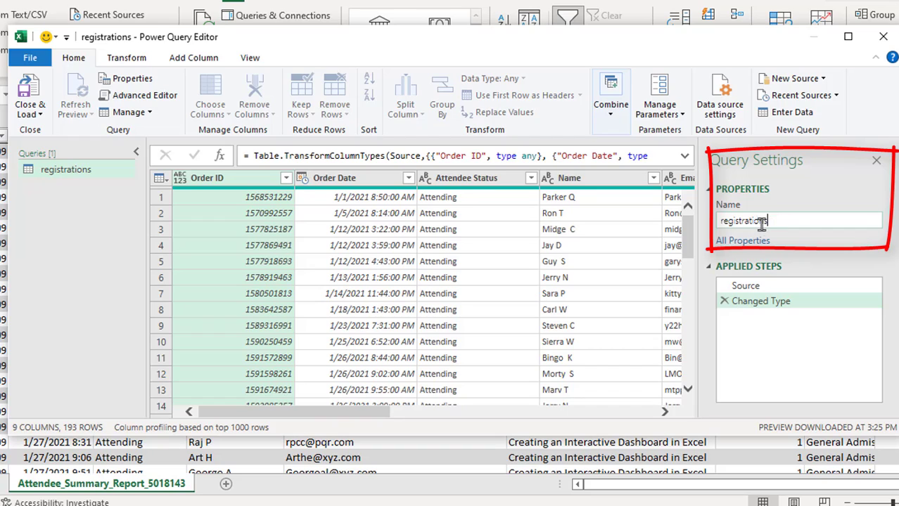
double_click(762, 223)
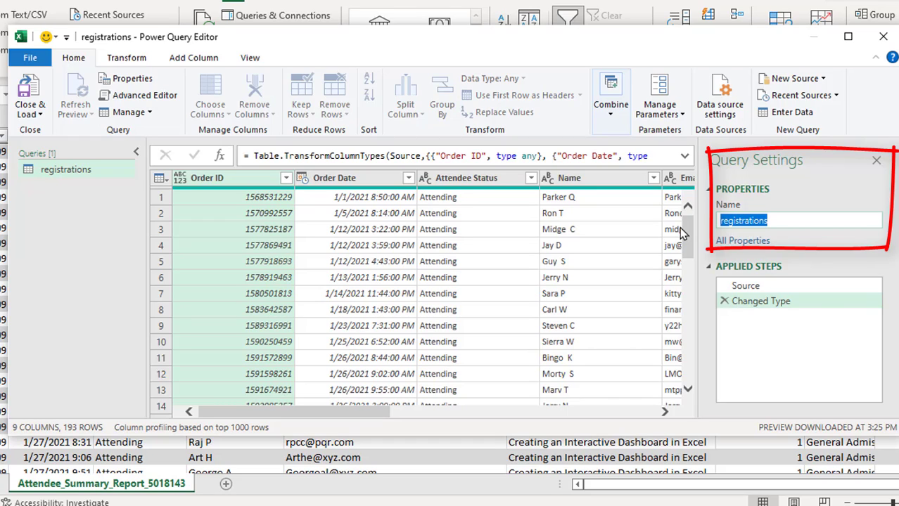
text(Excel )
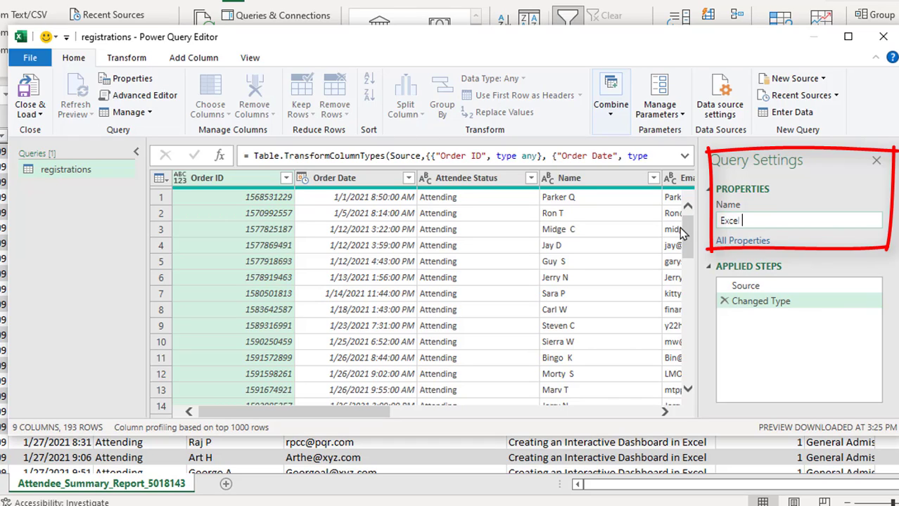
text(registrations)
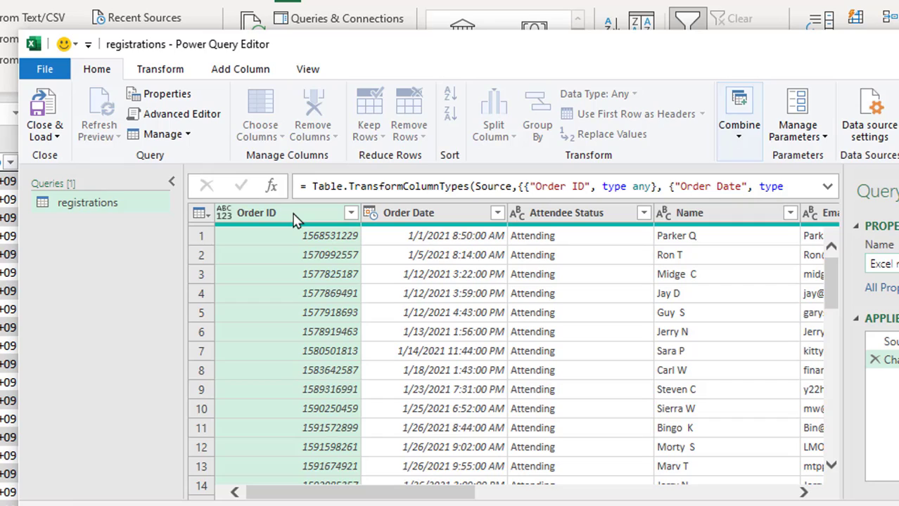
Step: Confirm the query name, remove the Order ID column, and set Order Date to Date type
key(Return)
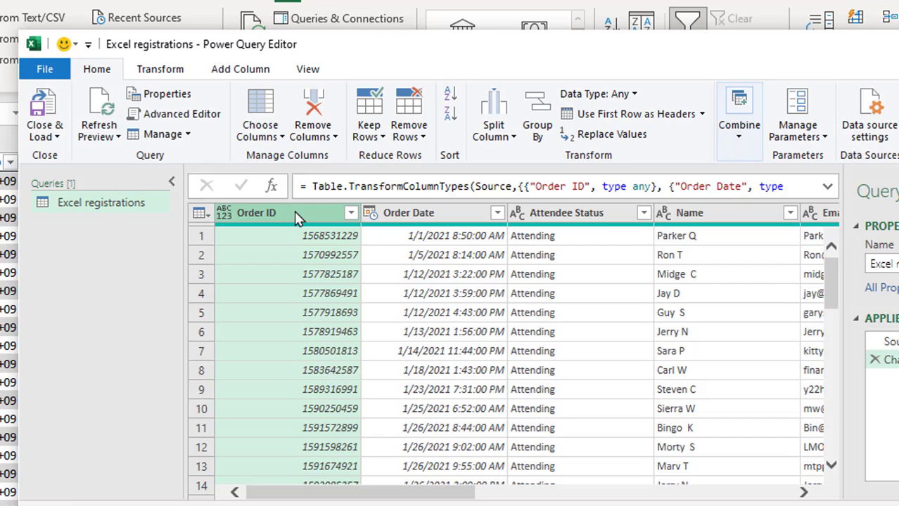
key(Delete)
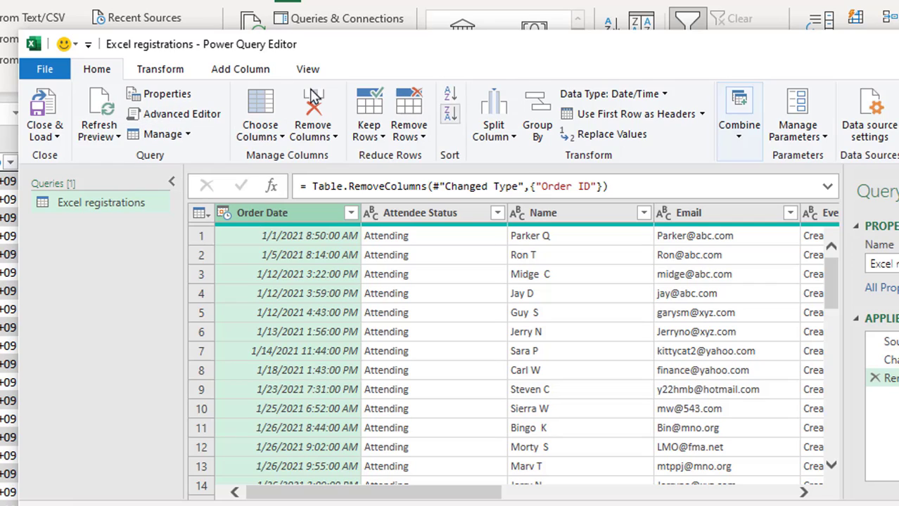
mouse_move(513, 74)
mouse_down()
mouse_move(518, 179)
mouse_move(725, 77)
mouse_move(517, 71)
mouse_up()
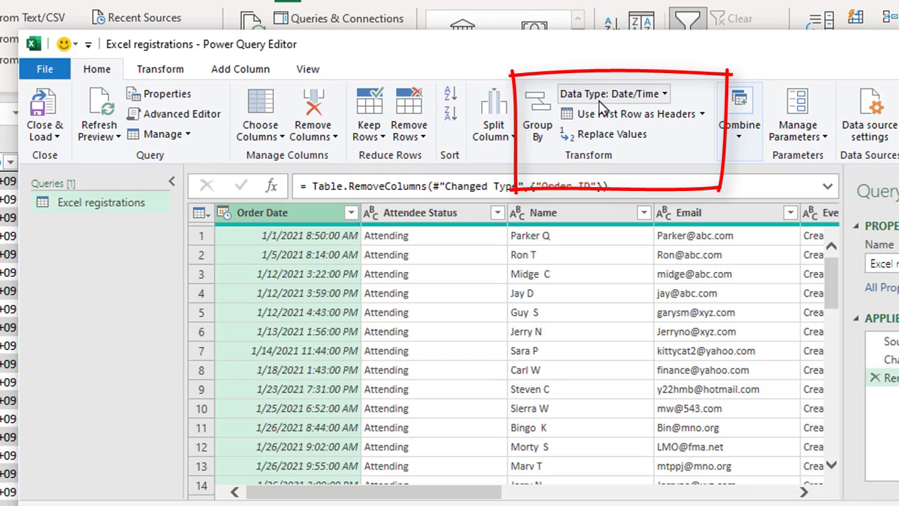
click(664, 94)
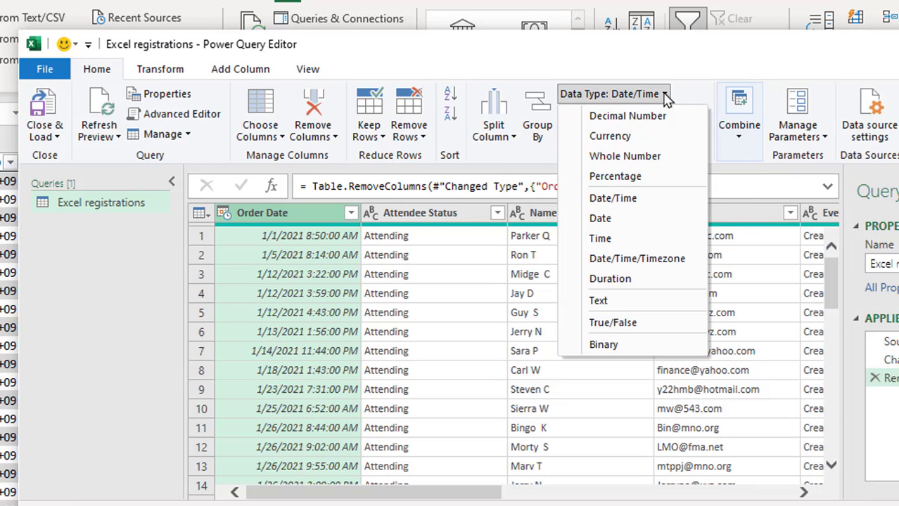
click(600, 219)
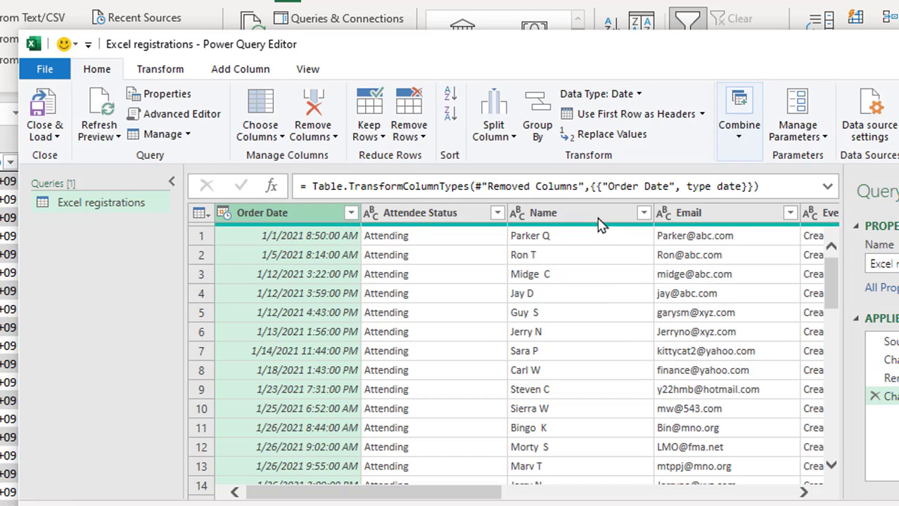
Step: Delete the Attendee Status column from the query
click(420, 214)
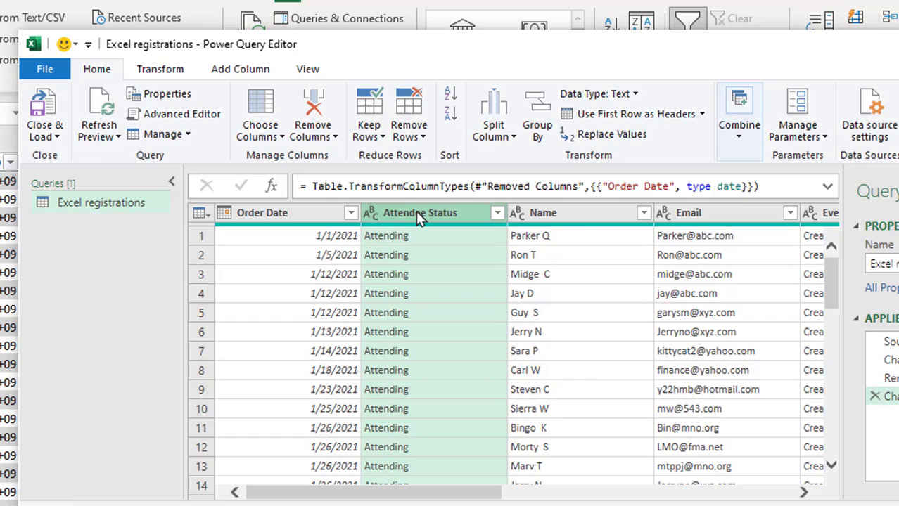
key(Delete)
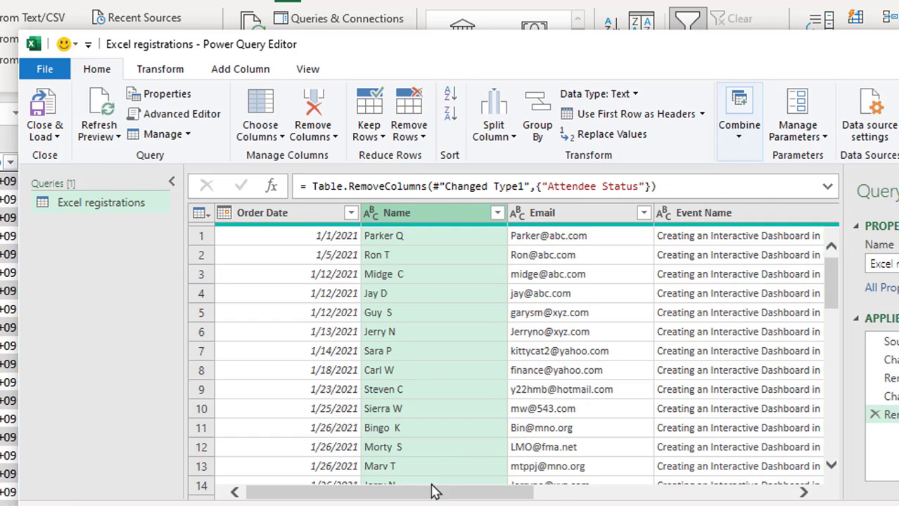
drag(452, 499, 582, 504)
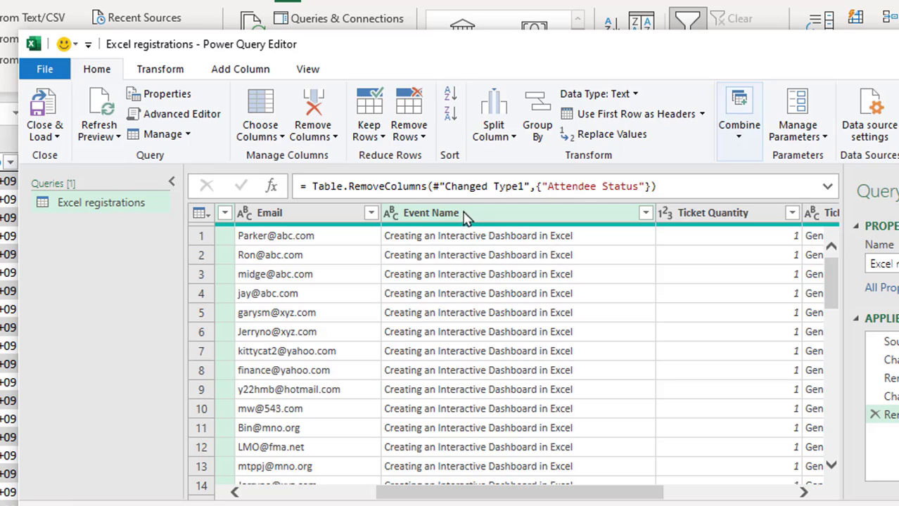
Step: Filter Event Name to keep only the events matching 'Exc', leaving 79 rows
click(646, 215)
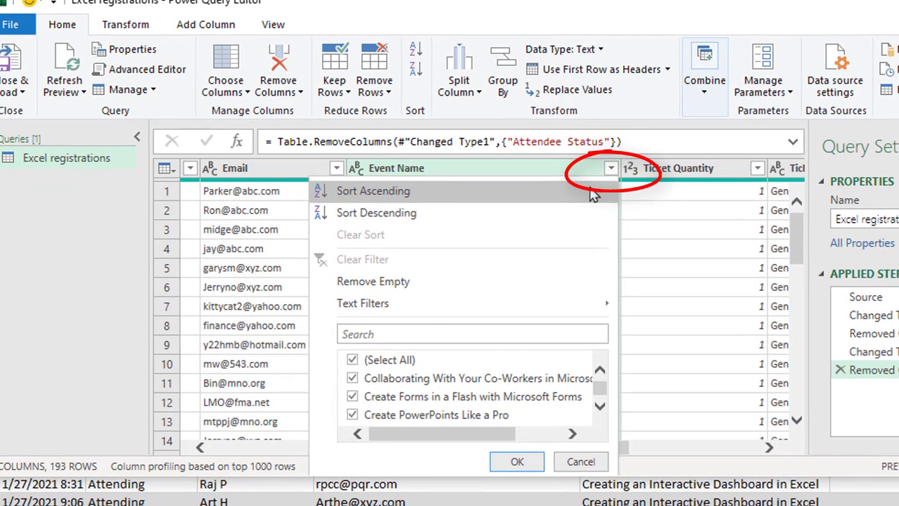
click(366, 330)
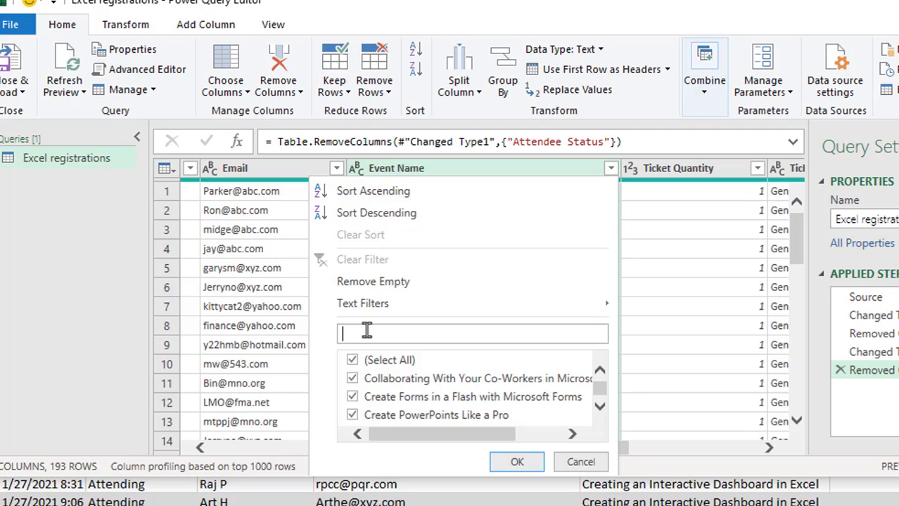
text(Excel)
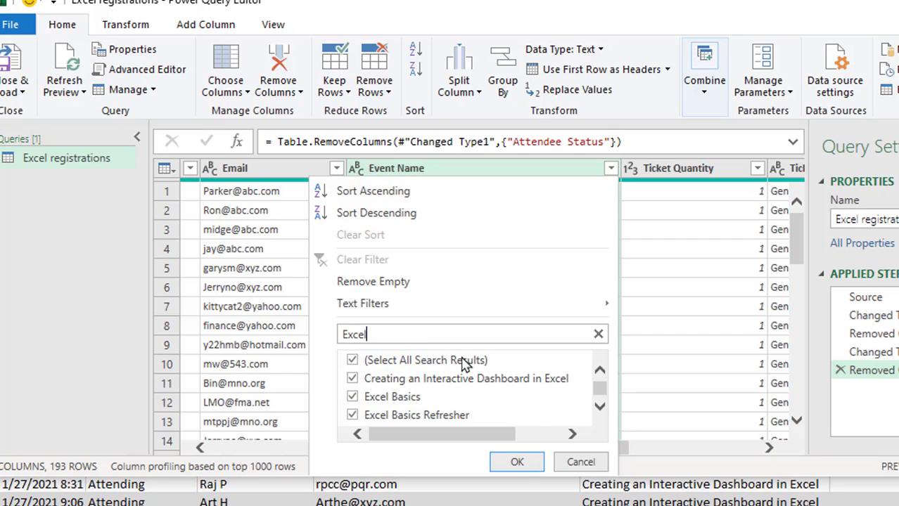
click(518, 463)
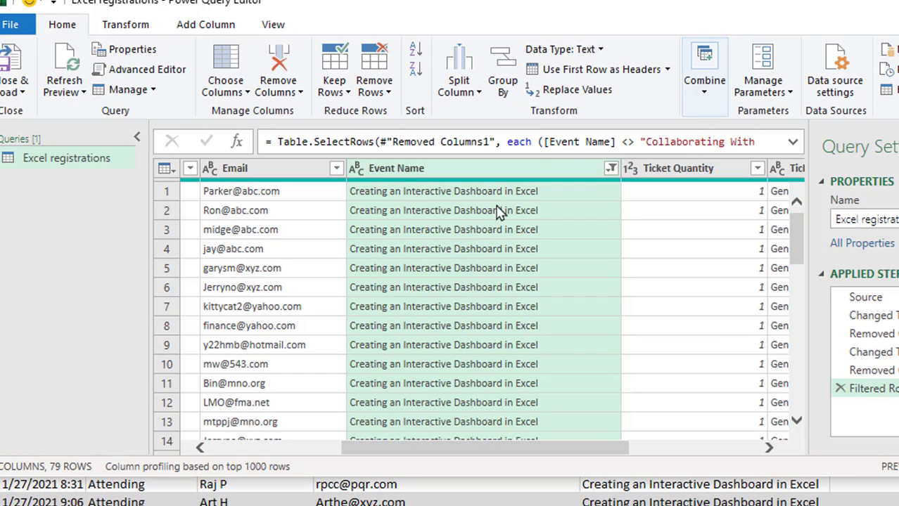
scroll(522, 249, down, 1)
scroll(522, 249, down, 8)
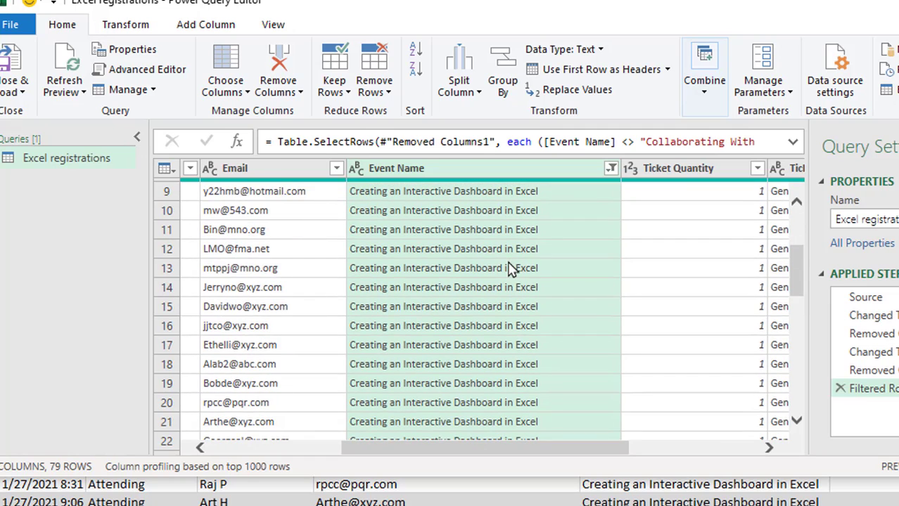
scroll(512, 269, up, 1)
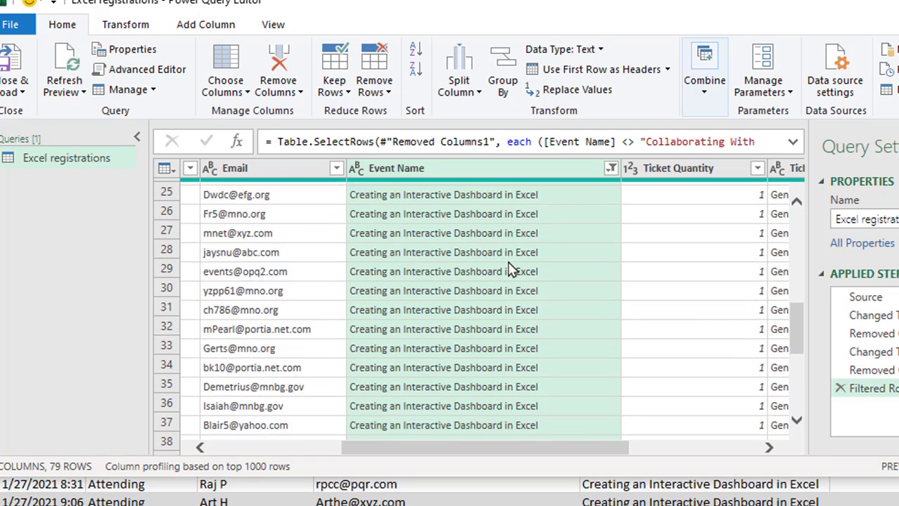
scroll(512, 270, down, 2)
scroll(512, 269, up, 10)
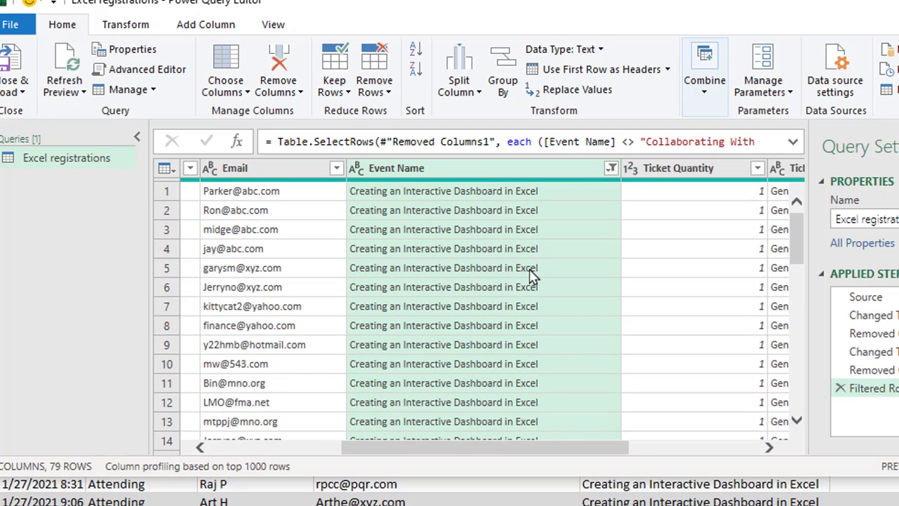
Step: Sort the rows by Event Name in ascending order
click(611, 169)
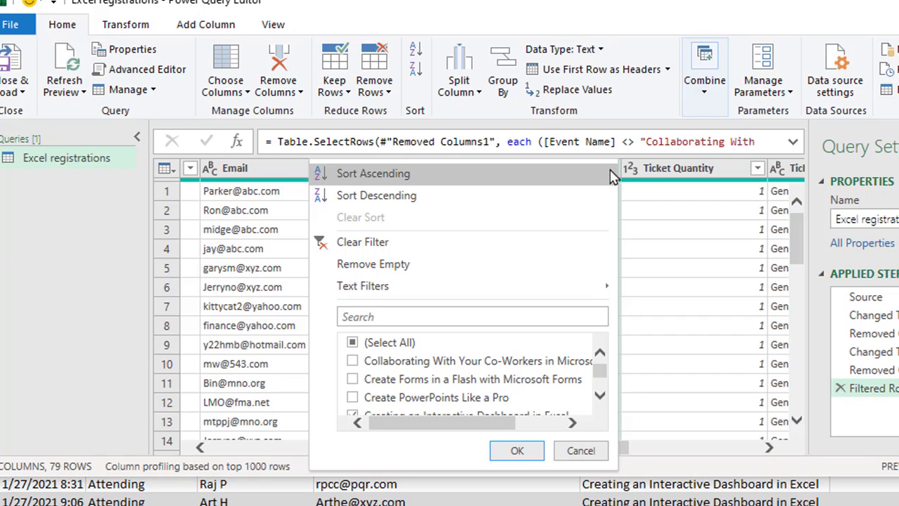
click(388, 175)
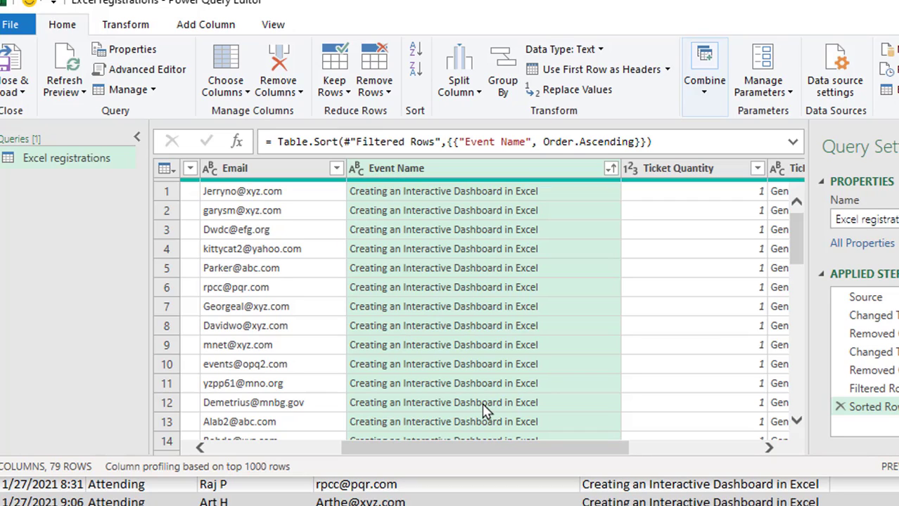
drag(552, 451, 726, 454)
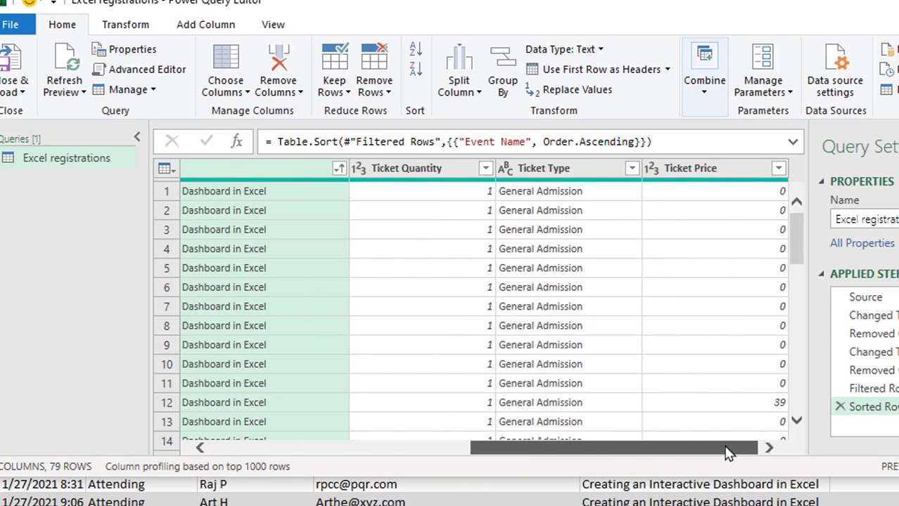
Step: Delete the Ticket Quantity, Ticket Type and Ticket Price columns, keeping Order Date, Name, Email, Event Name
click(414, 173)
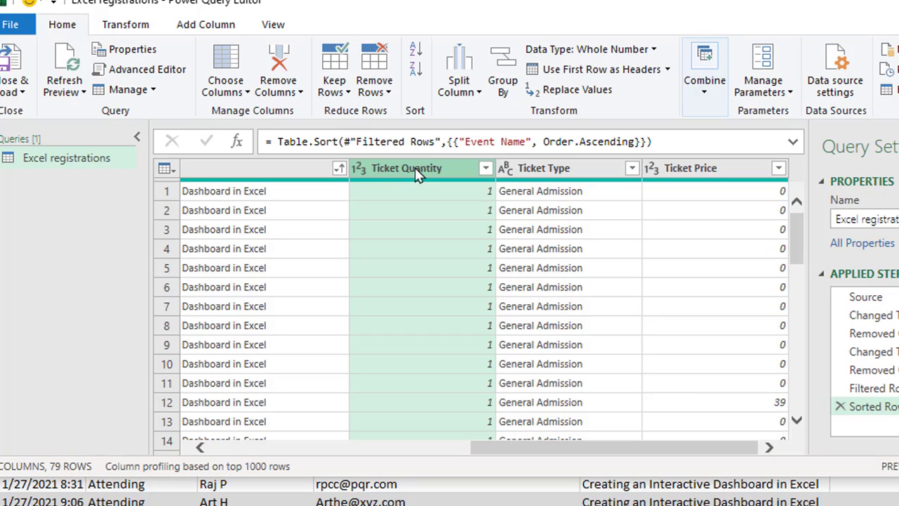
shift+click(705, 176)
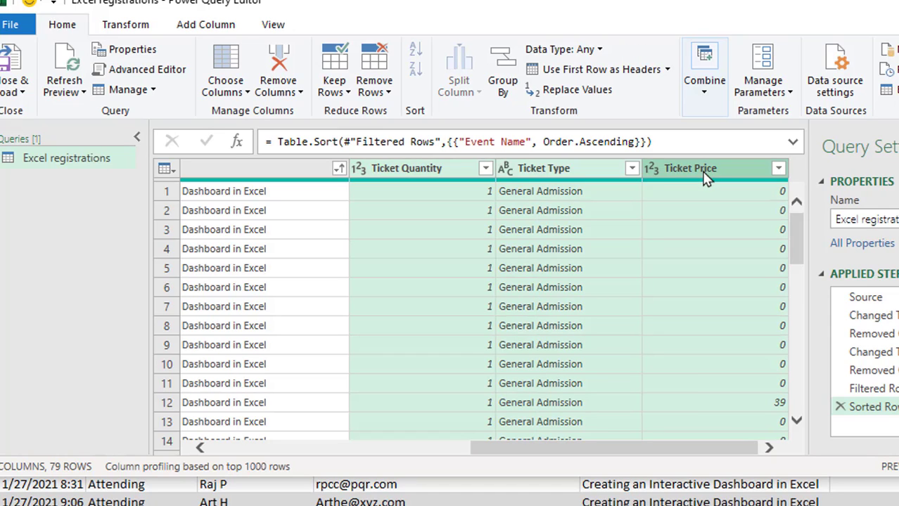
key(Delete)
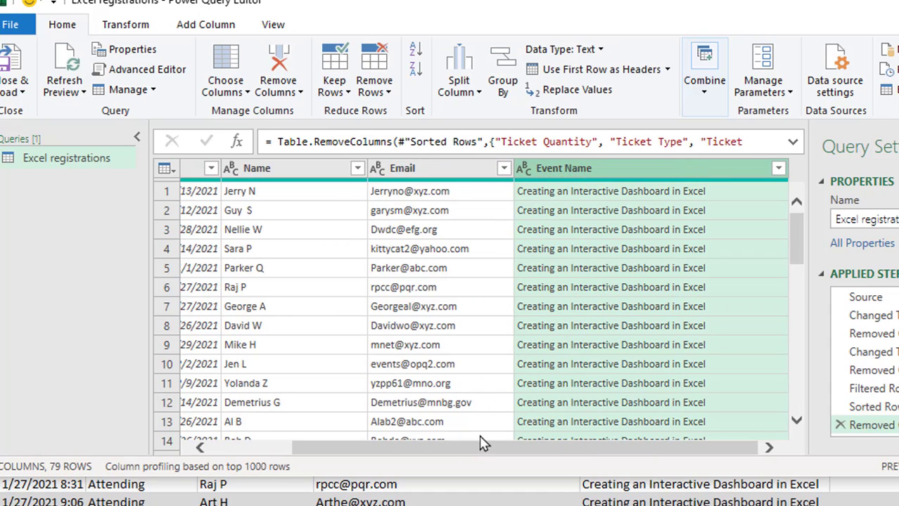
drag(474, 454, 326, 463)
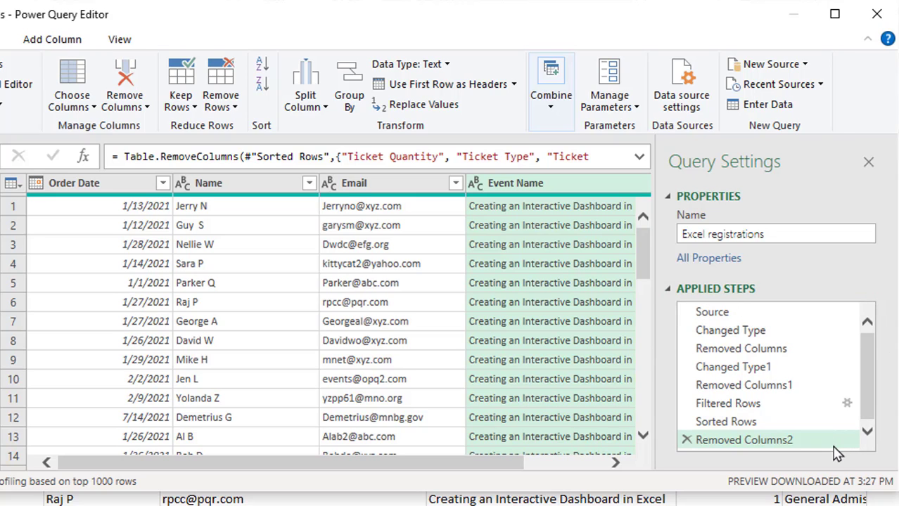
Step: Close & Load the query to a new 'Excel registrations' sheet with 79 rows
drag(767, 330, 770, 343)
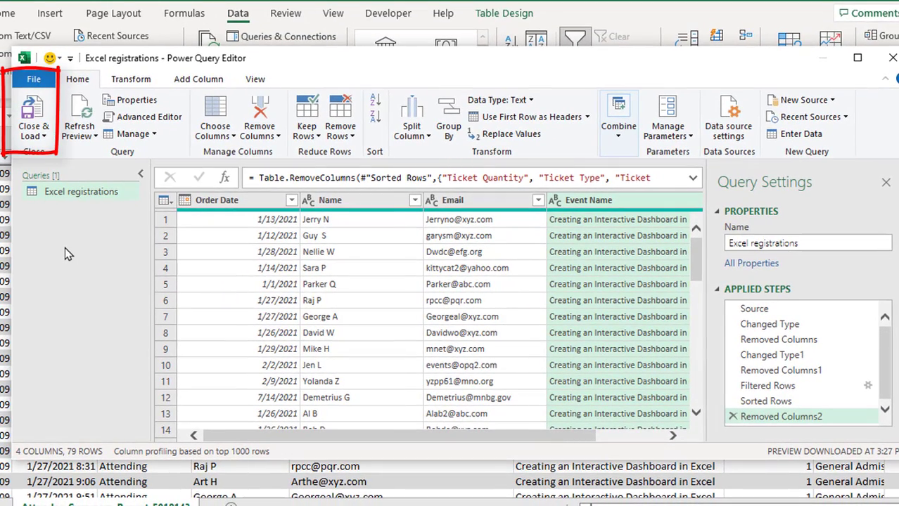
click(31, 116)
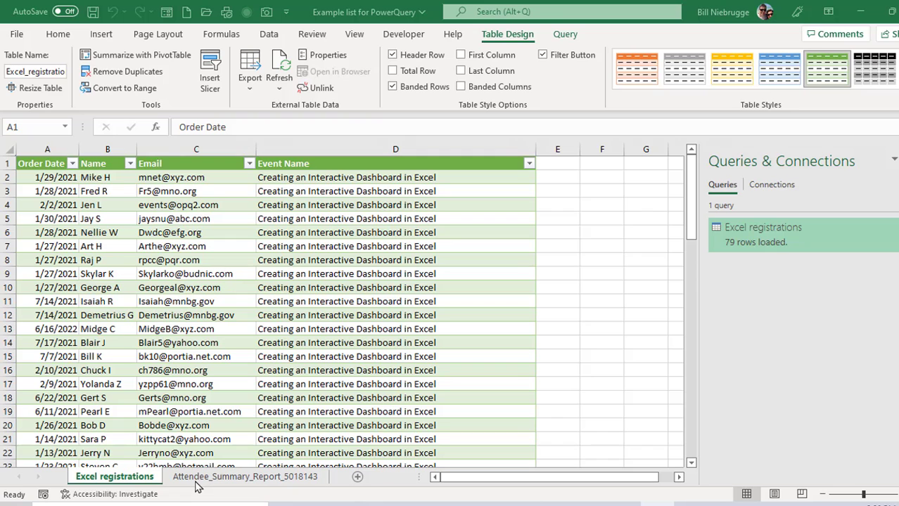
Step: Clear the contents of row 194 on the Attendee_Summary_Report_5018143 source sheet
click(271, 481)
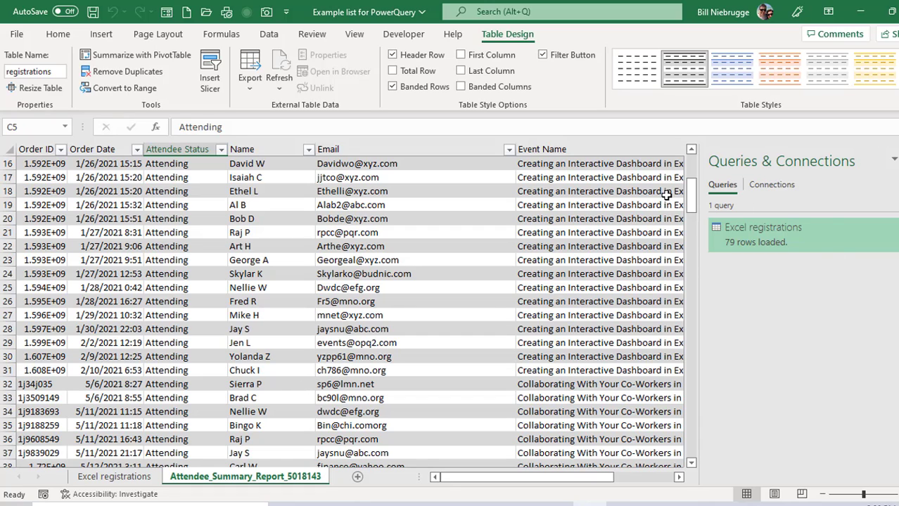
drag(690, 207, 692, 440)
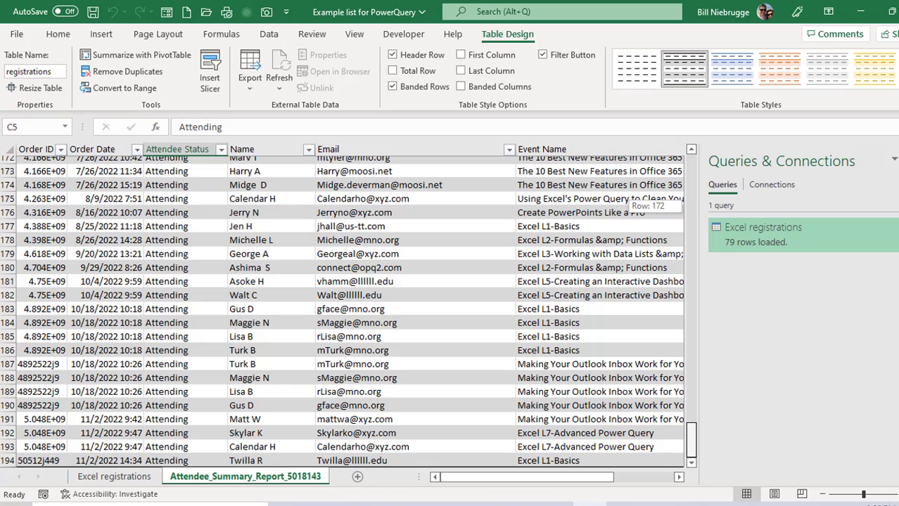
click(15, 461)
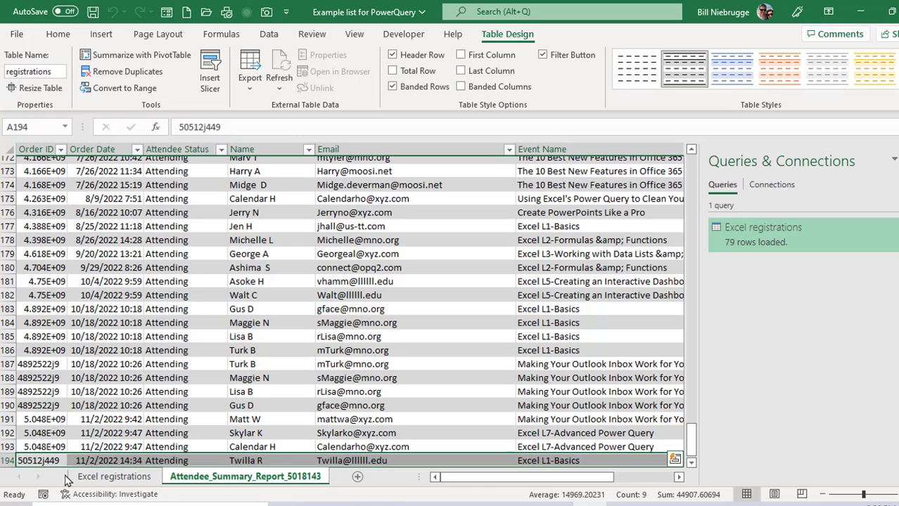
key(Delete)
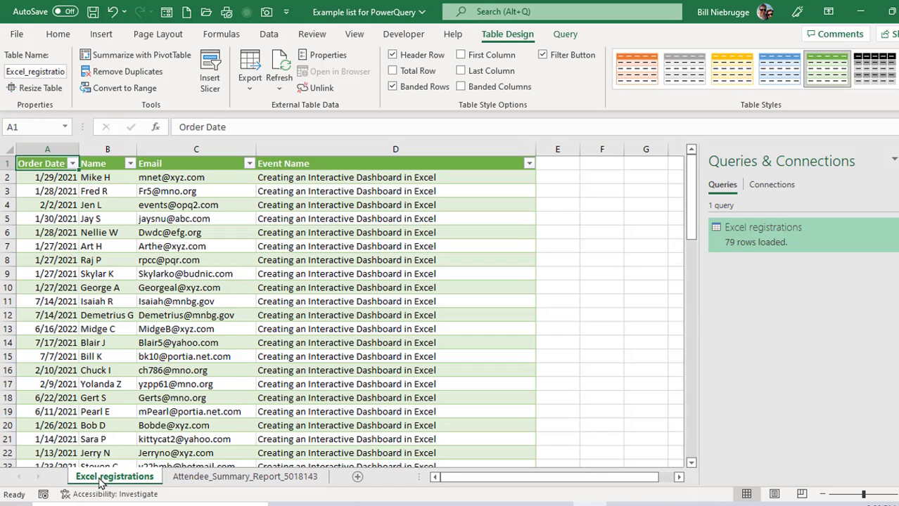
Step: Go back to the Excel registrations sheet and run Refresh All from the Data tab
click(102, 478)
drag(688, 218, 686, 494)
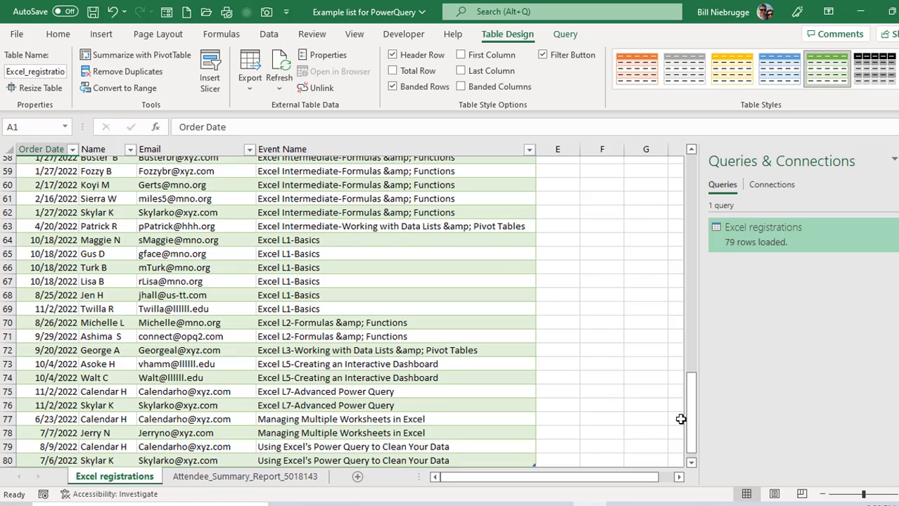
scroll(624, 420, up, 1)
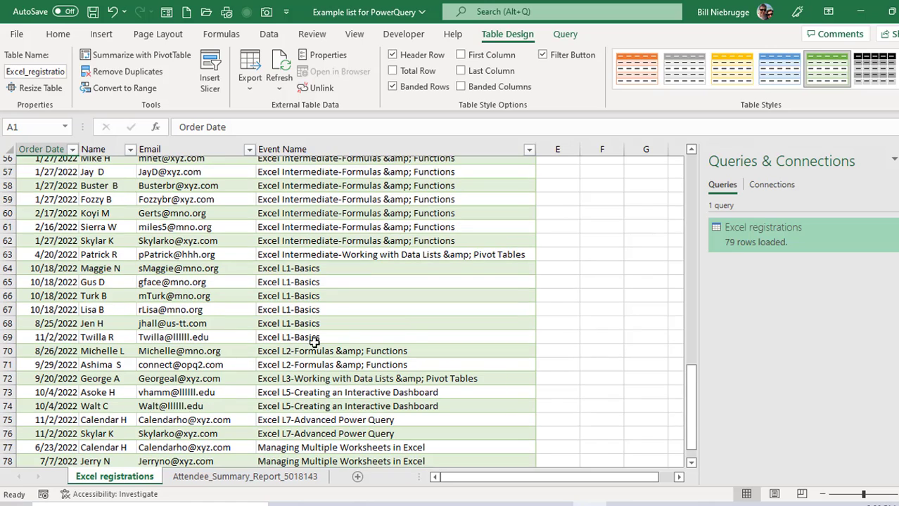
click(270, 37)
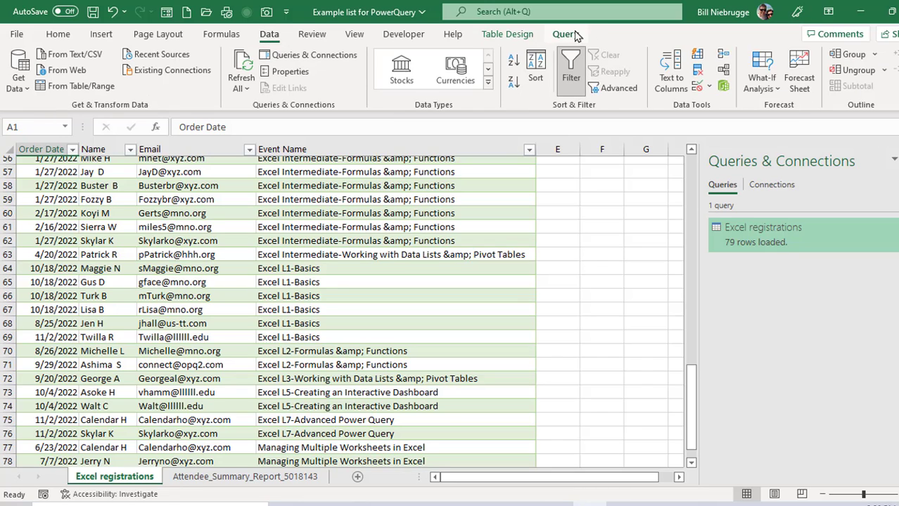
click(242, 67)
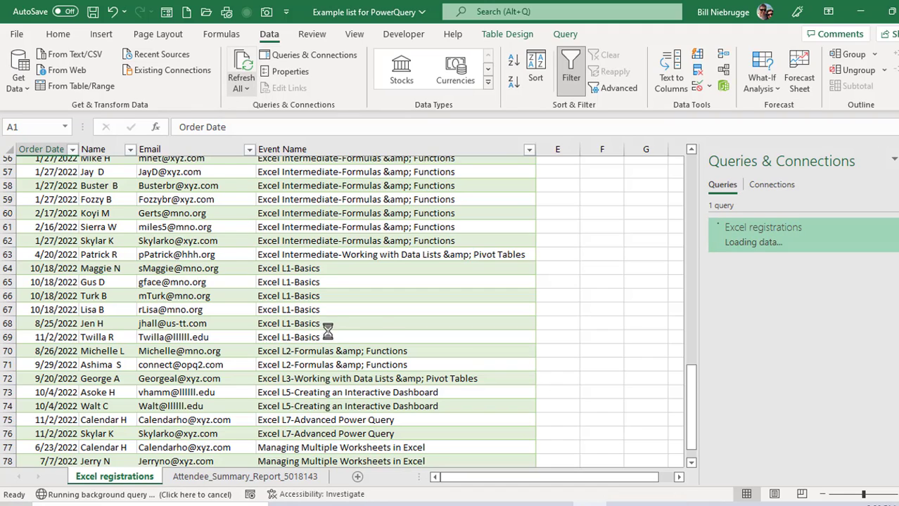